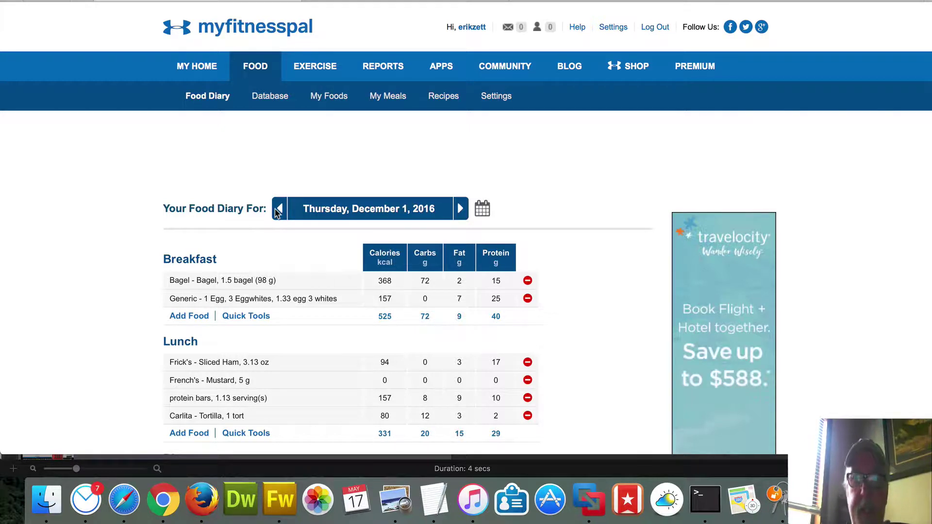
Review the December 1 diary, checking the date picker without changing the date
scroll(297, 301, "down", 1)
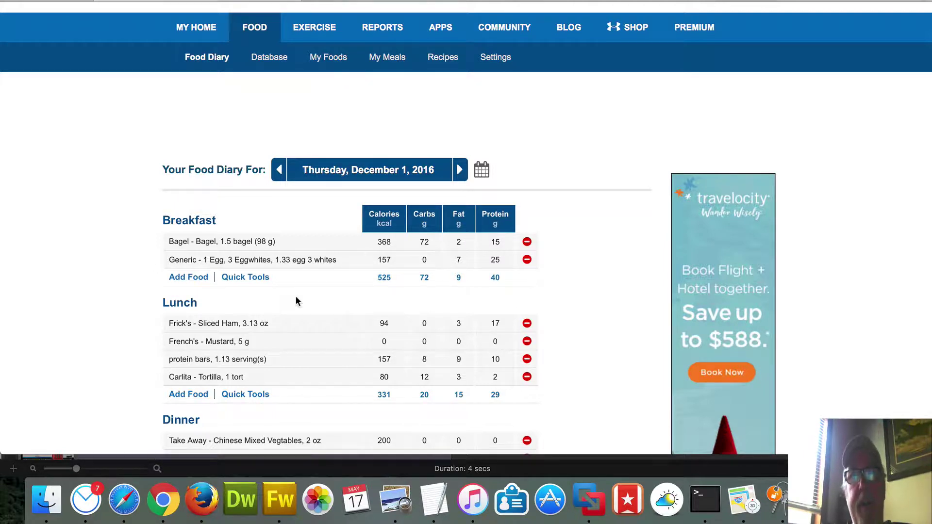
scroll(296, 301, "down", 3)
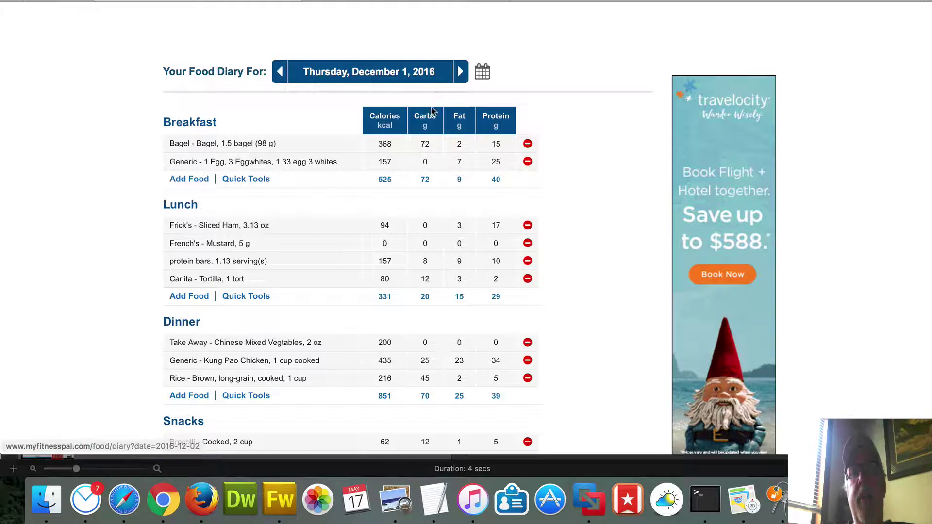
scroll(293, 272, "down", 4)
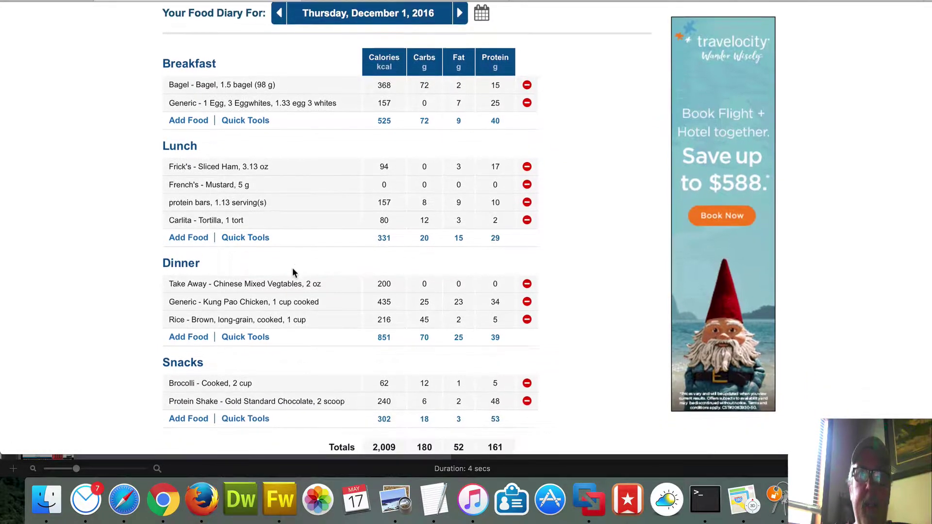
scroll(292, 271, "down", 1)
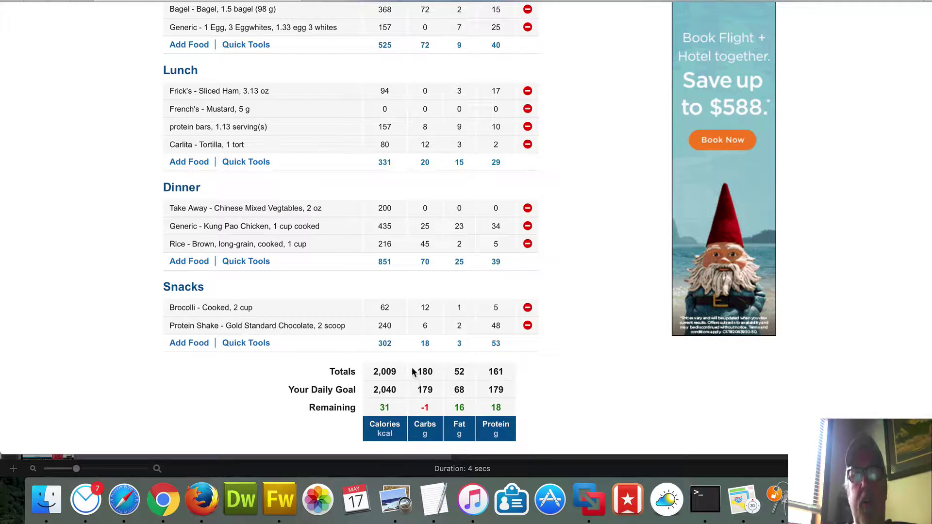
scroll(412, 372, "up", 1)
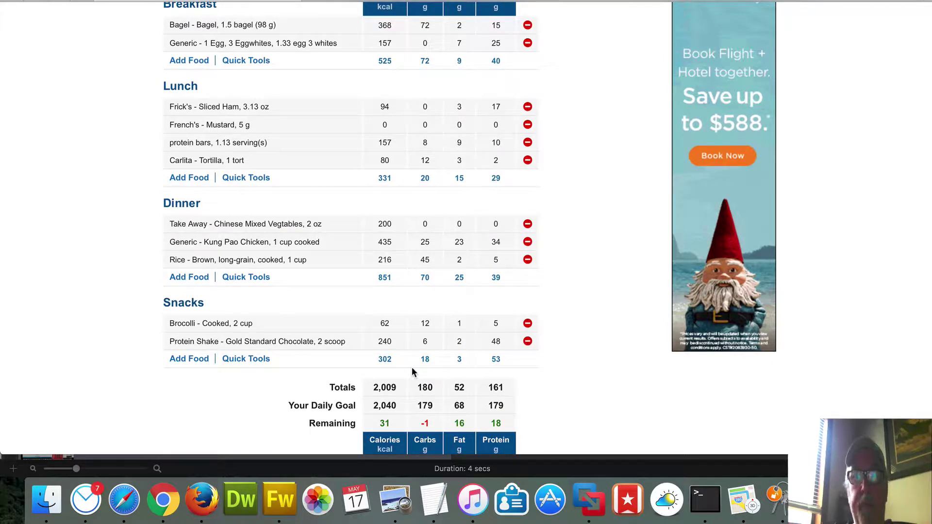
scroll(411, 372, "up", 5)
scroll(411, 371, "down", 7)
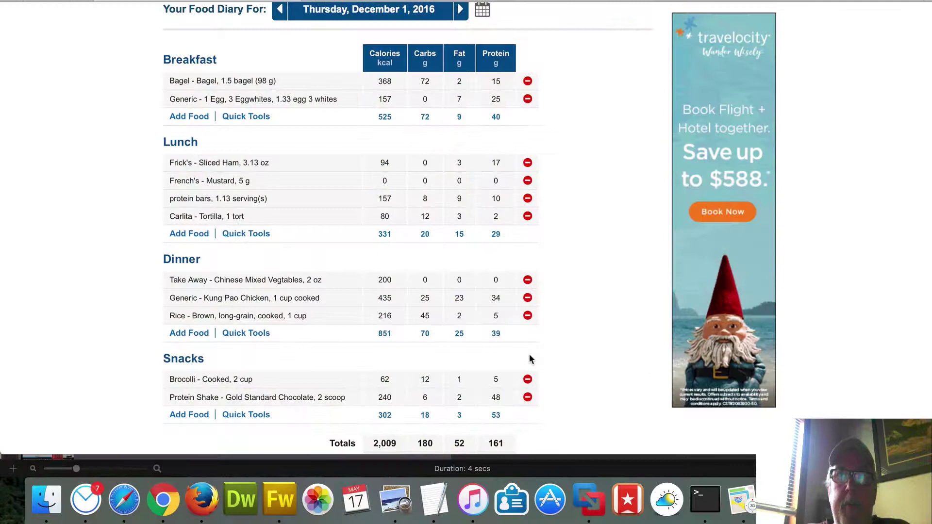
scroll(530, 357, "up", 2)
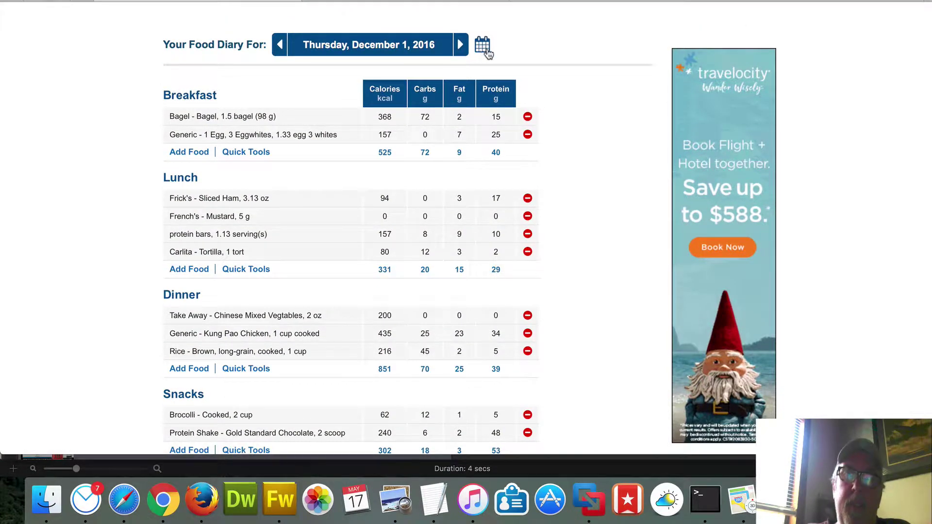
scroll(475, 64, "up", 6)
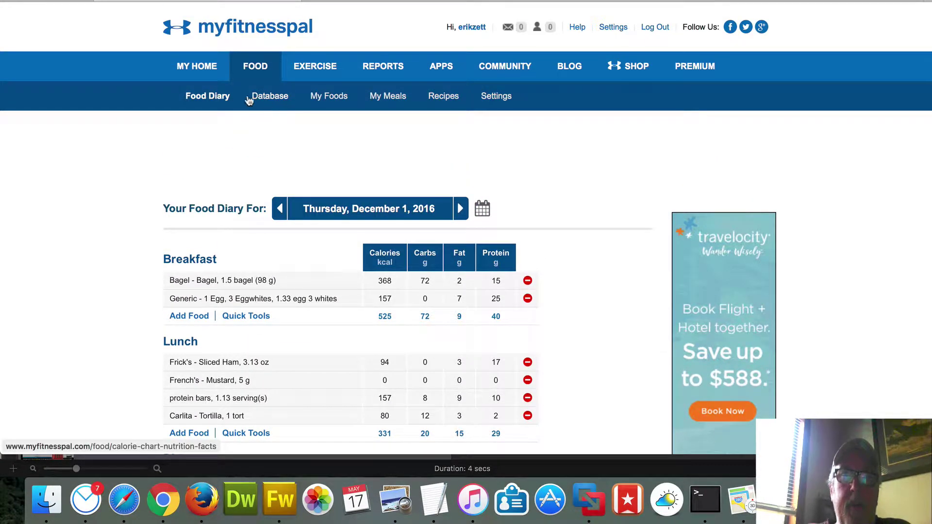
scroll(419, 158, "down", 3)
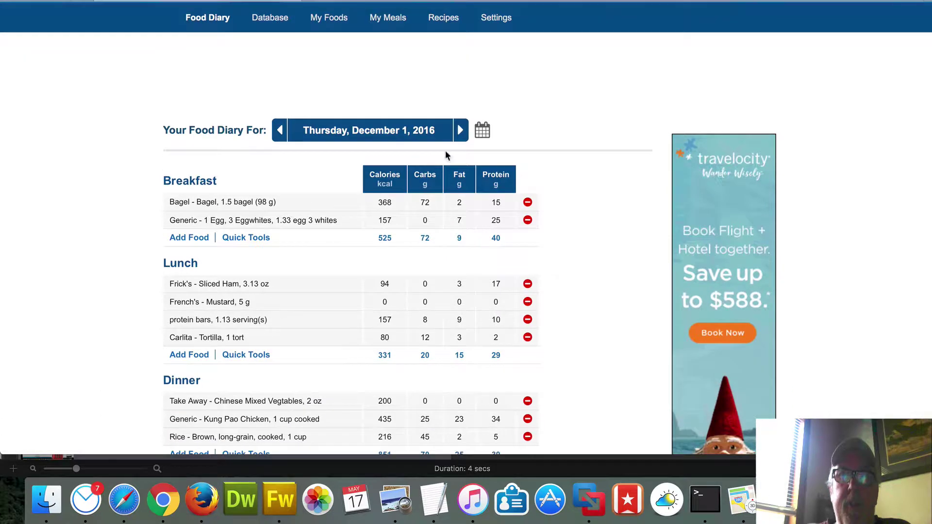
left_click(484, 132)
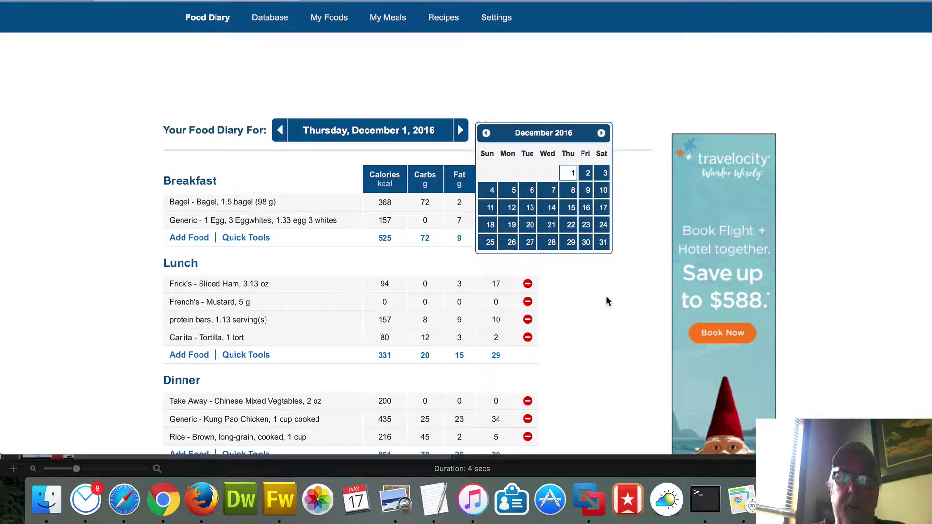
left_click(592, 310)
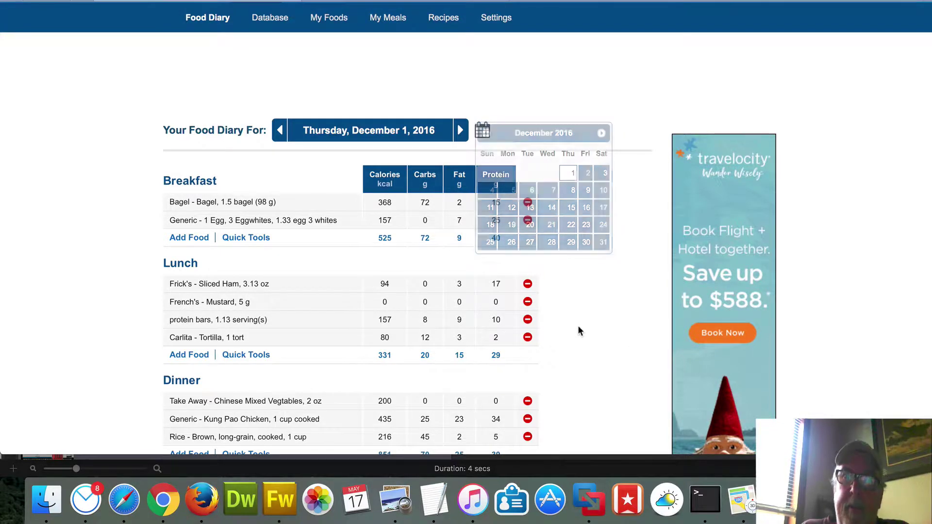
Scroll past the Water Consumption and Food Notes panels to the printable report link
scroll(629, 245, "down", 4)
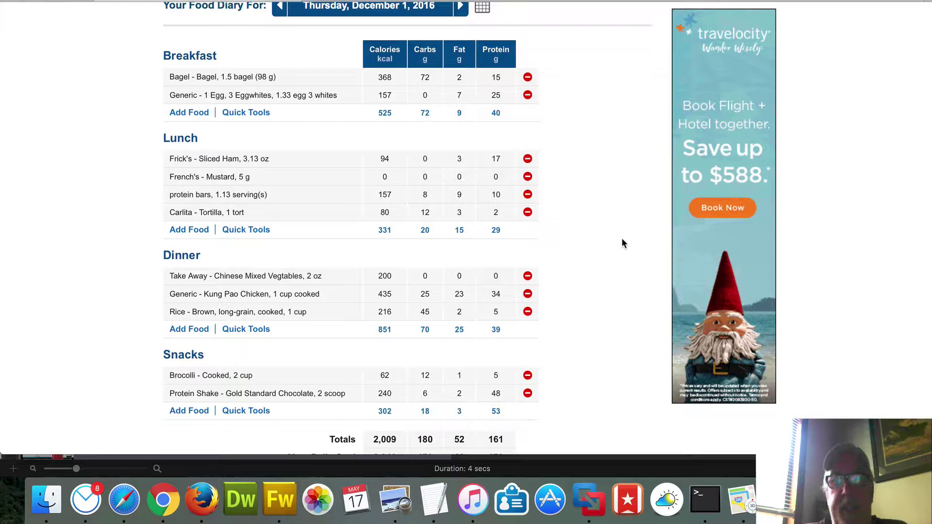
scroll(566, 296, "down", 4)
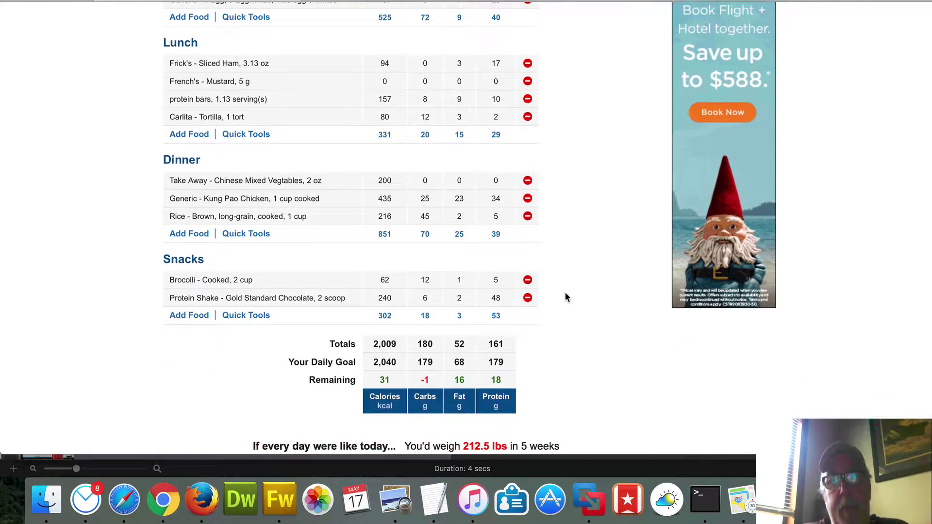
scroll(566, 297, "up", 5)
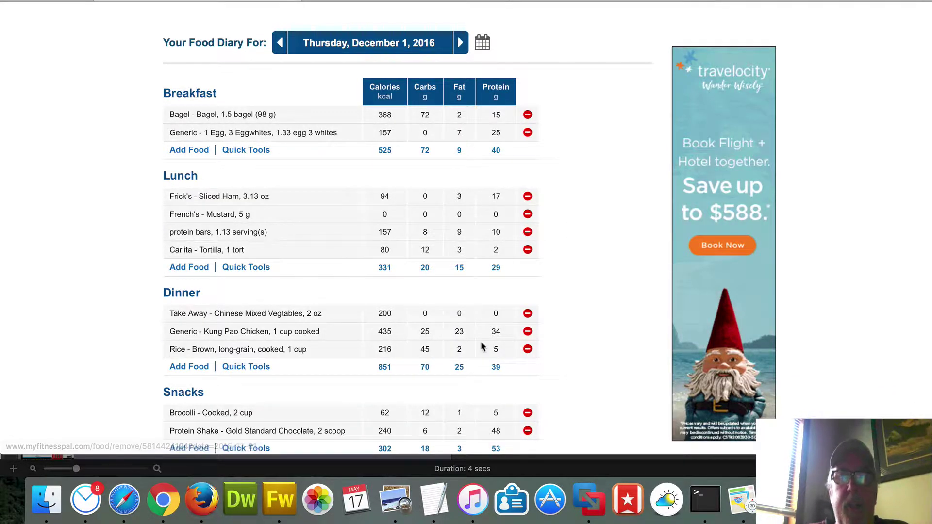
scroll(481, 342, "down", 8)
scroll(481, 344, "down", 7)
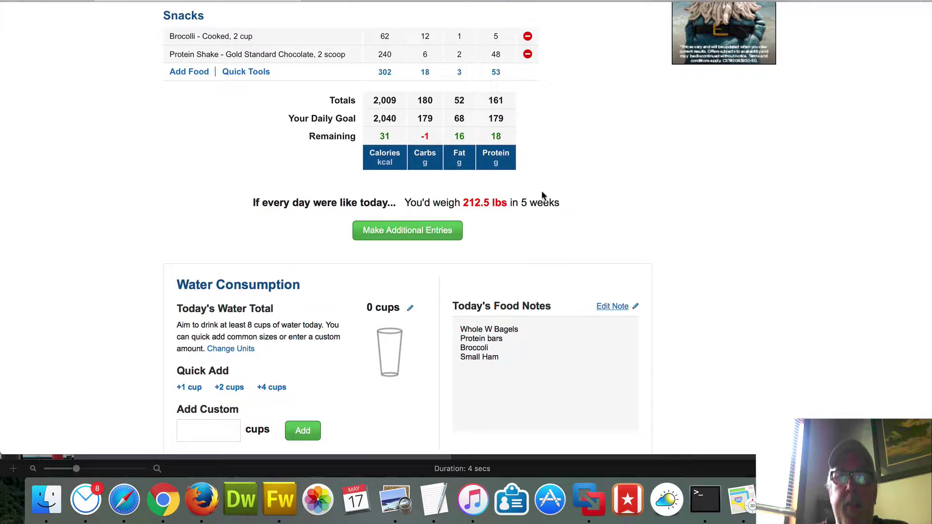
scroll(548, 155, "up", 16)
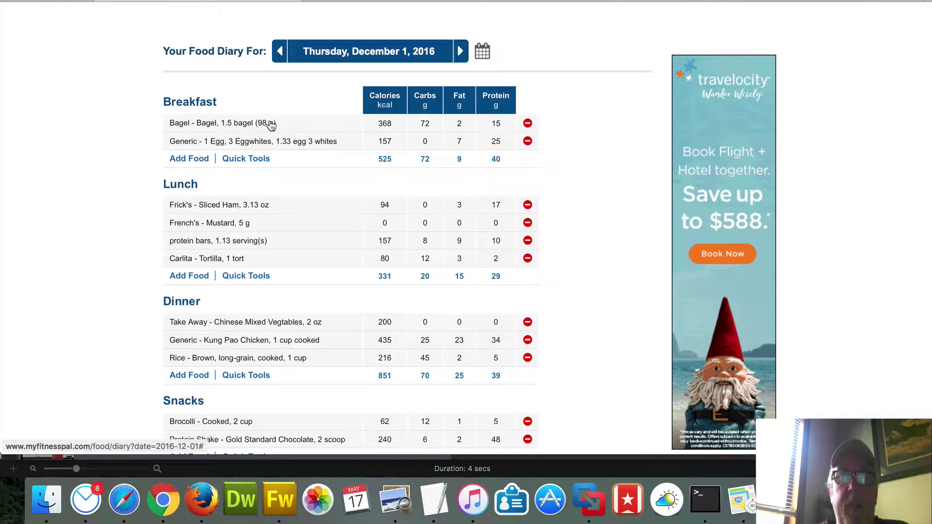
scroll(421, 240, "down", 10)
scroll(500, 362, "down", 6)
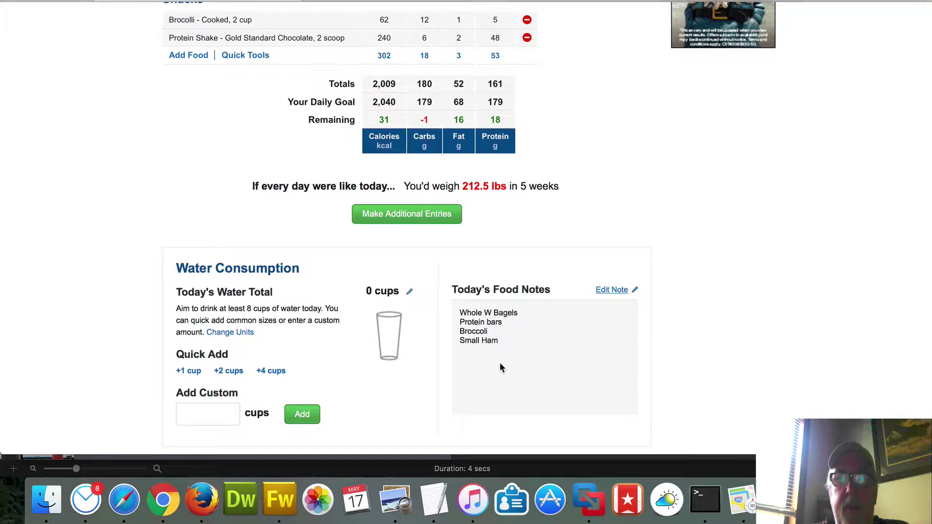
scroll(499, 362, "up", 6)
scroll(500, 362, "down", 1)
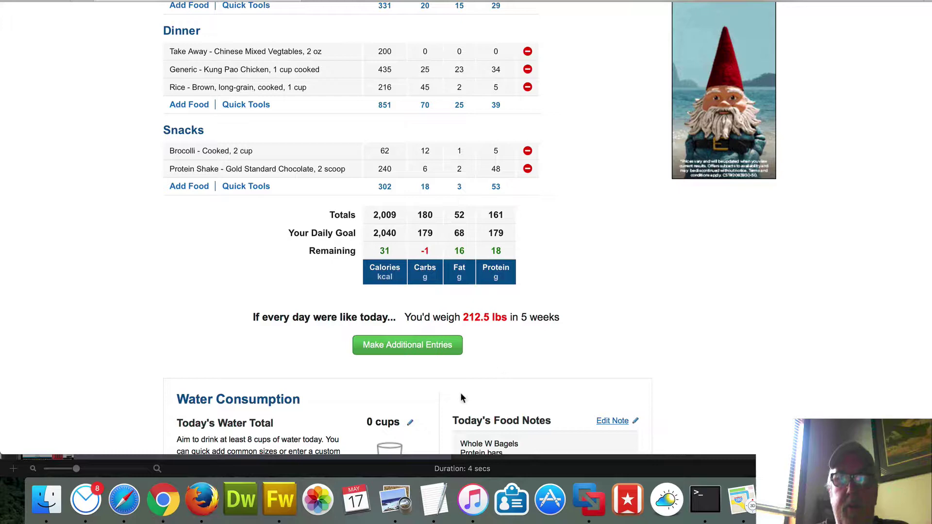
scroll(460, 398, "down", 4)
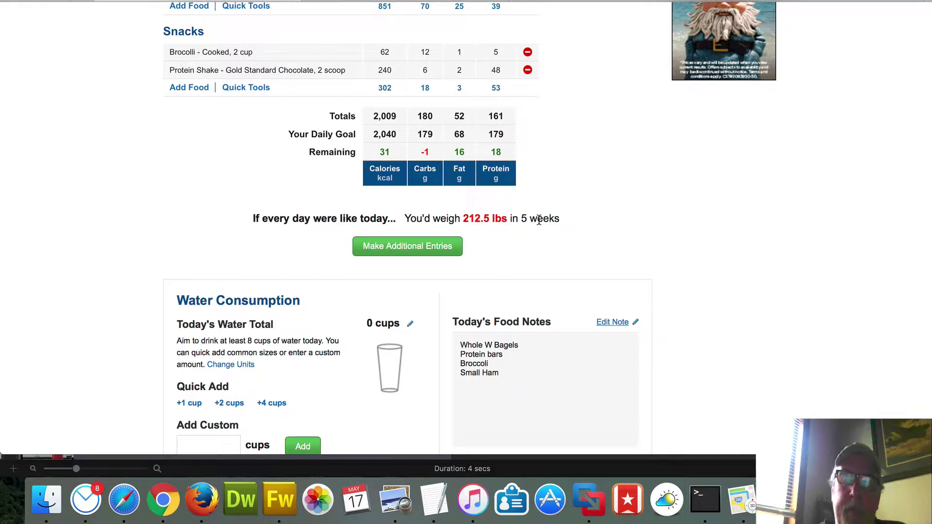
scroll(538, 220, "down", 5)
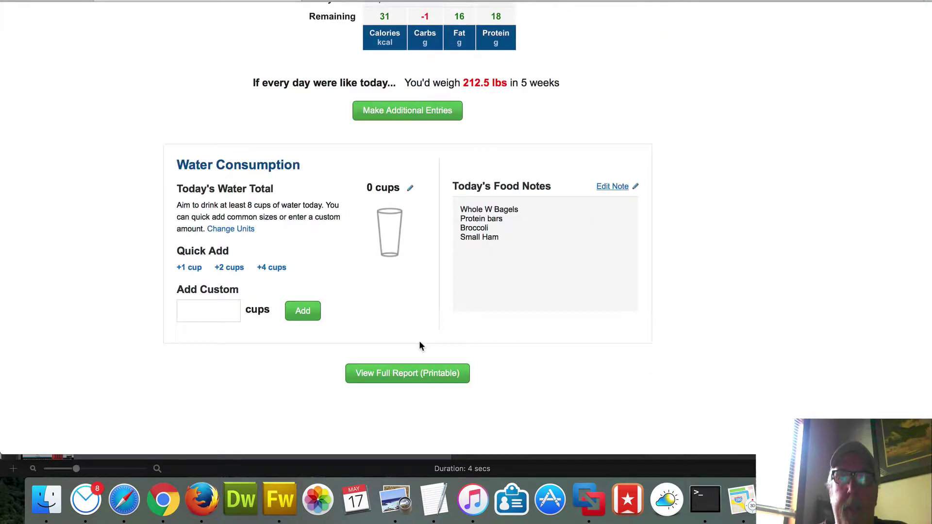
Open the View Full Report (Printable) page for the December 1 diary
left_click(425, 375)
scroll(415, 316, "down", 5)
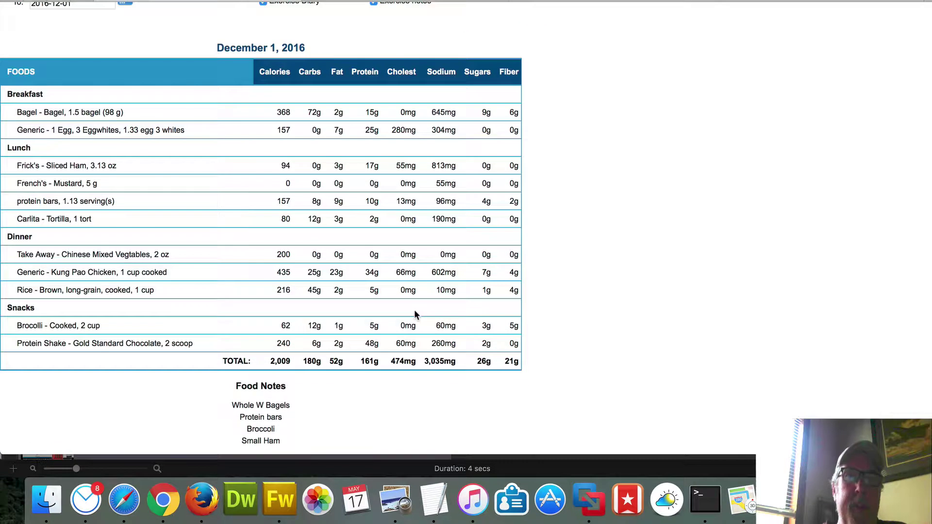
scroll(275, 99, "up", 3)
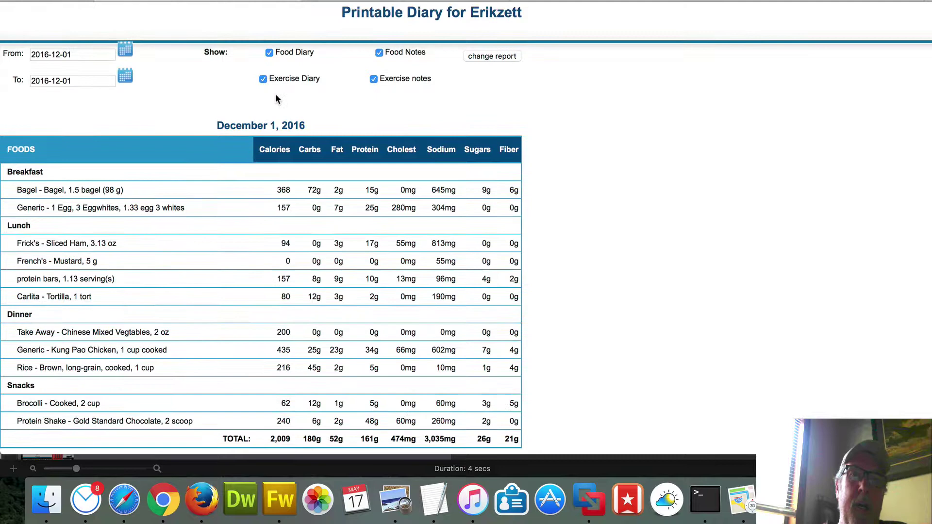
End the report on December 4, 2016, excluding exercise notes and the exercise diary
left_click(124, 76)
left_click(137, 155)
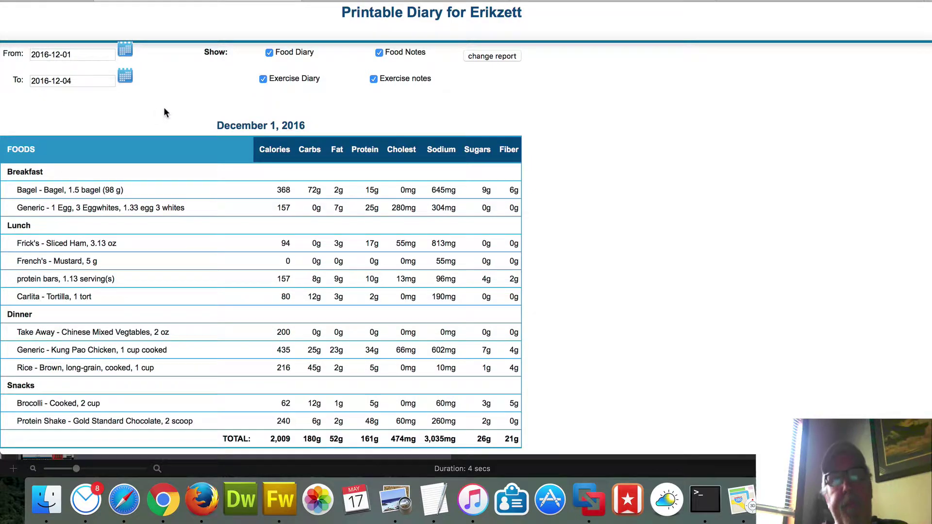
left_click(374, 79)
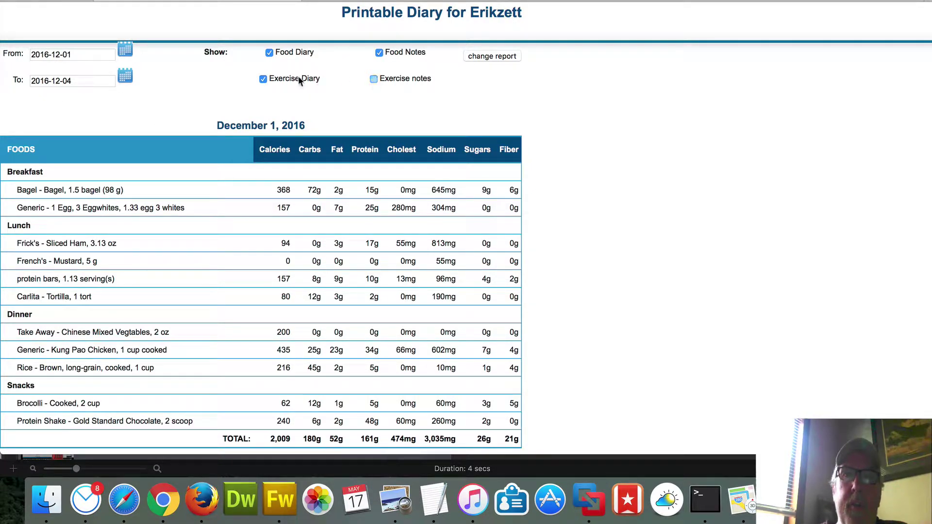
left_click(262, 79)
scroll(435, 76, "up", 1)
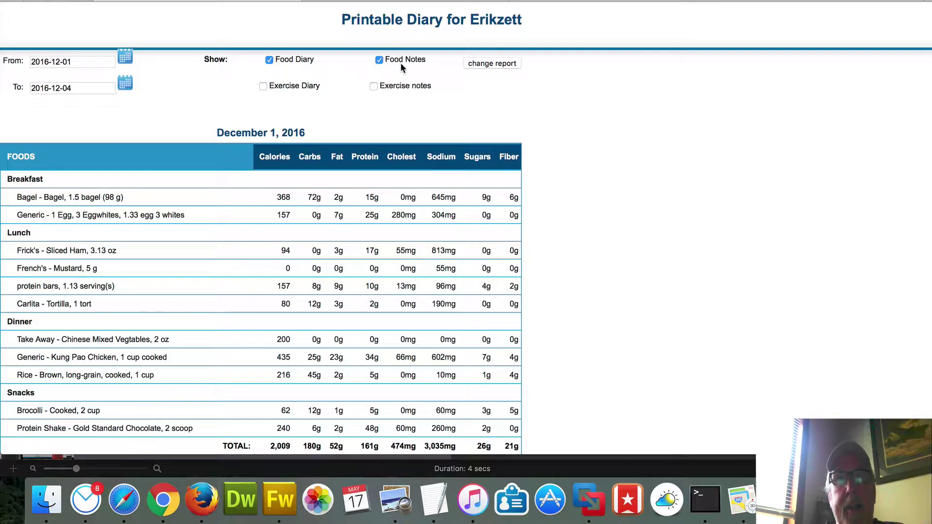
Regenerate the printable report for December 1–4, 2016 with the new settings
left_click(497, 65)
scroll(441, 185, "down", 2)
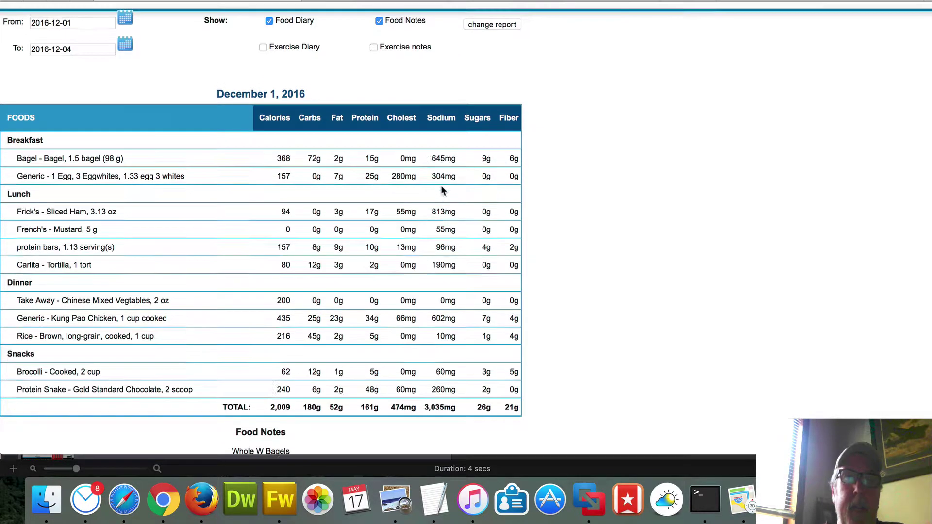
scroll(442, 187, "up", 1)
scroll(442, 187, "down", 8)
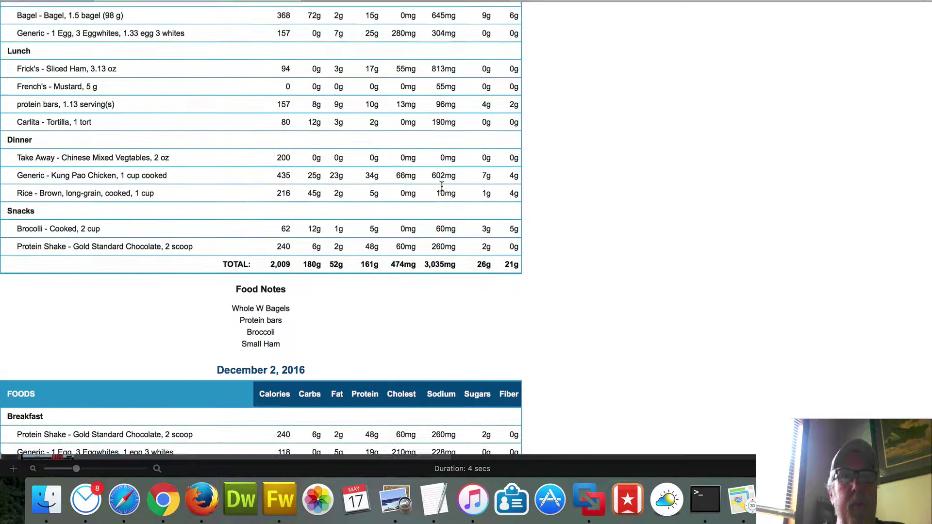
Check each day's meals and food notes: 2,052, 1,772 and 1,936 calories on December 2–4
scroll(440, 189, "down", 1)
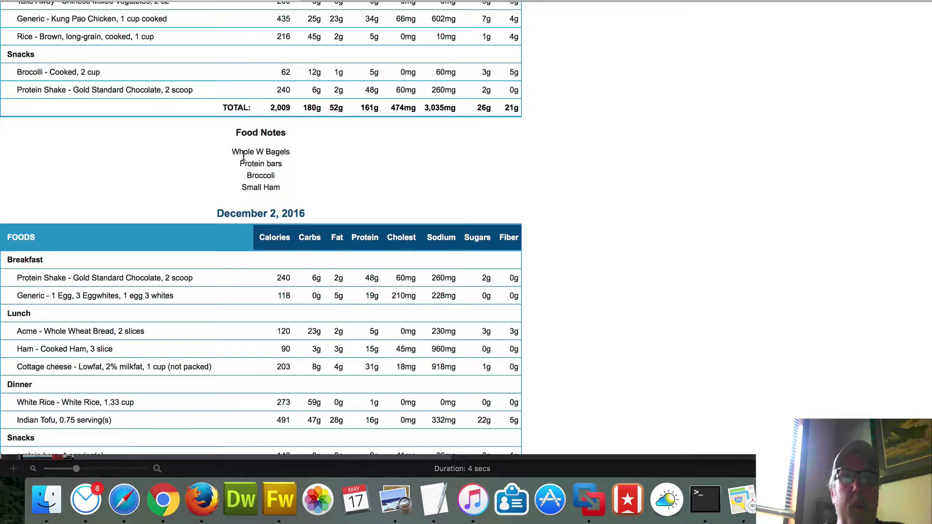
scroll(291, 196, "down", 5)
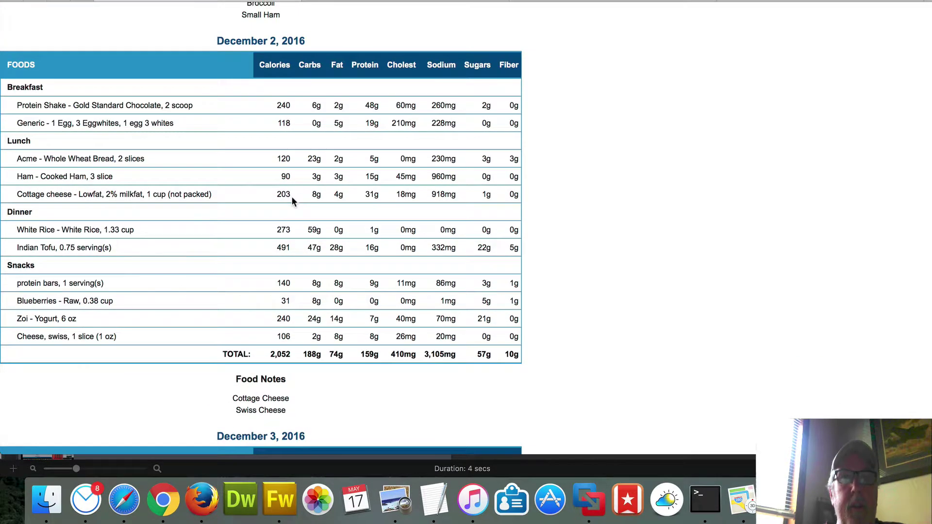
scroll(292, 196, "down", 2)
scroll(284, 306, "down", 9)
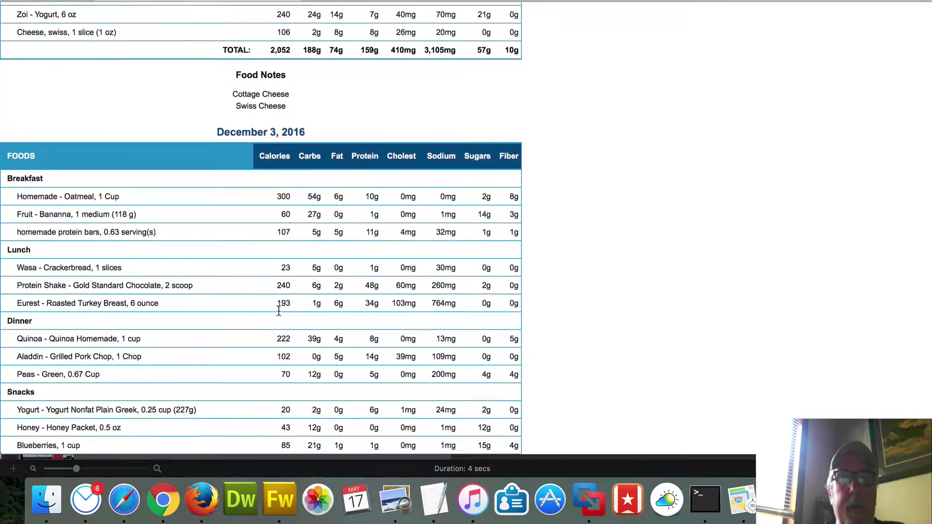
scroll(279, 315, "down", 3)
scroll(279, 314, "down", 4)
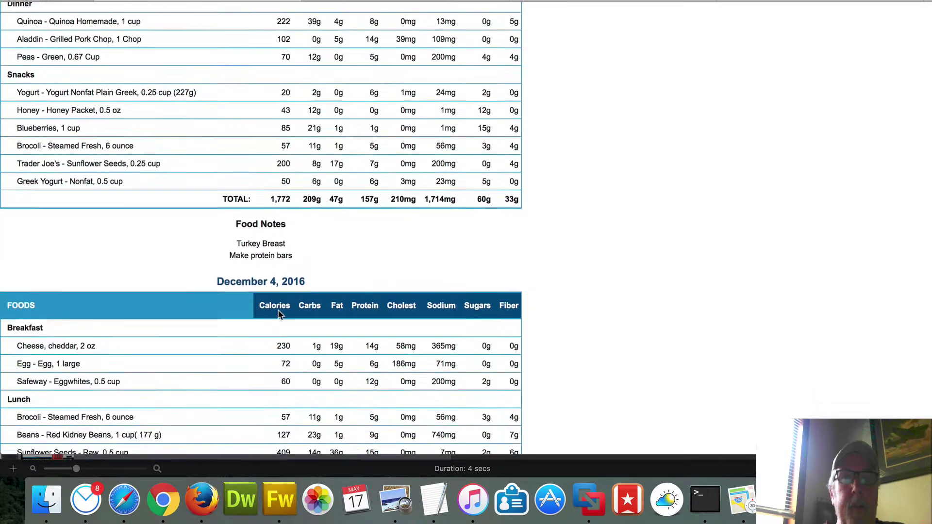
scroll(279, 315, "down", 5)
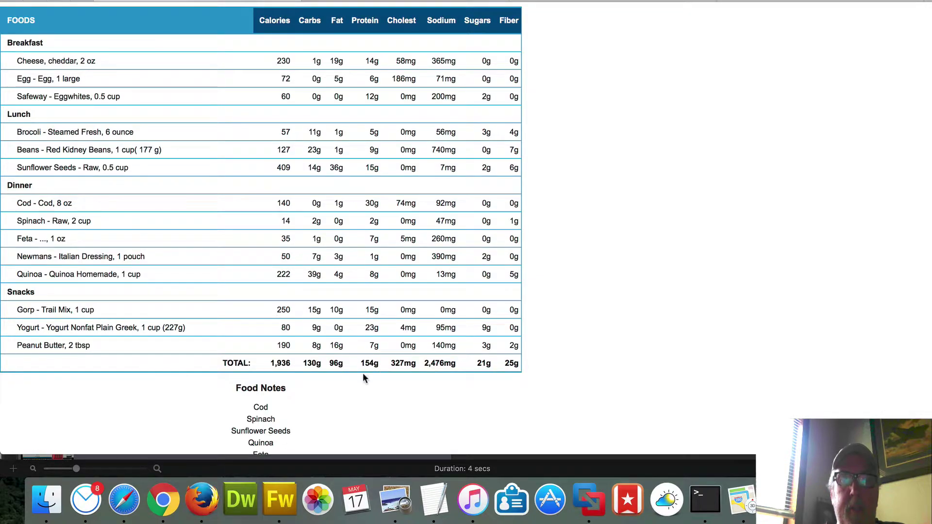
scroll(363, 372, "up", 10)
scroll(362, 373, "down", 20)
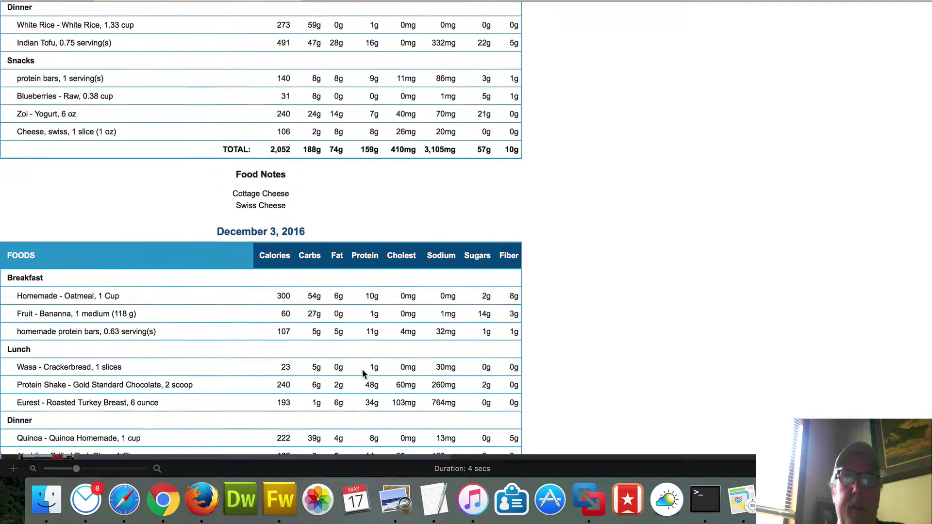
scroll(363, 374, "up", 4)
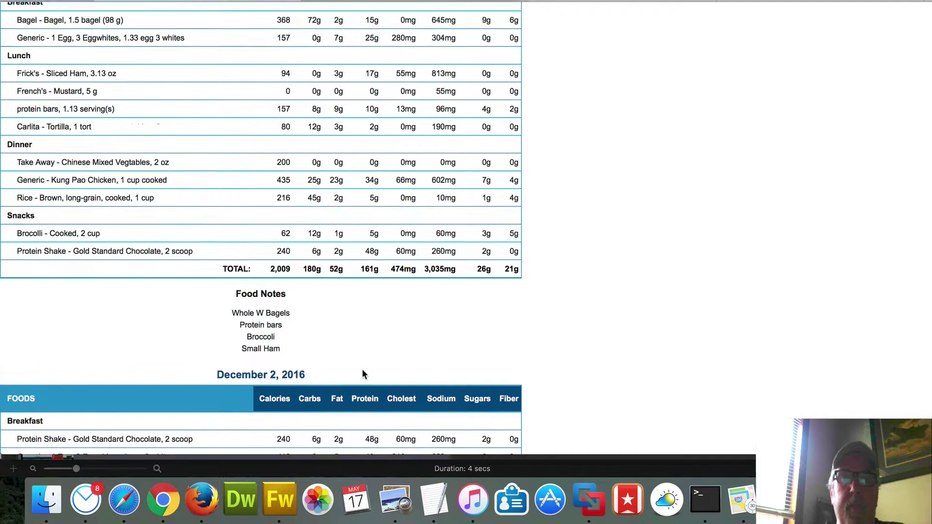